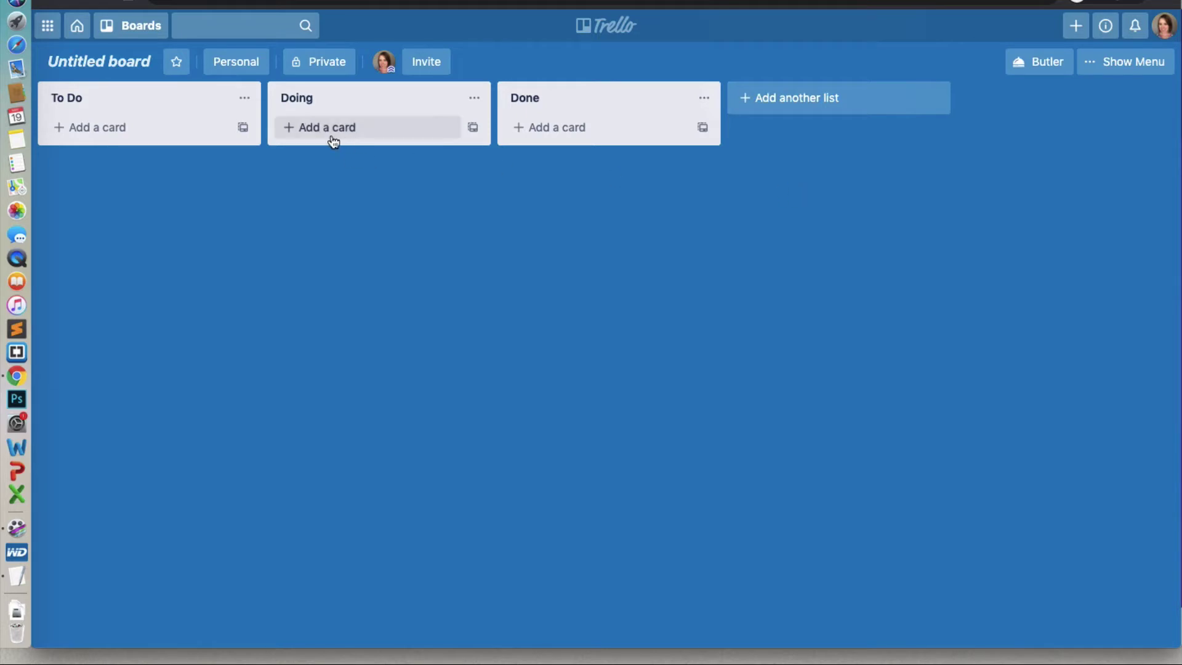
Step: Add a 'Create blog post' card to the Doing list and open its detail window
{"action": "left_click", "coordinate": [304, 127]}
{"action": "type", "text": "C"}
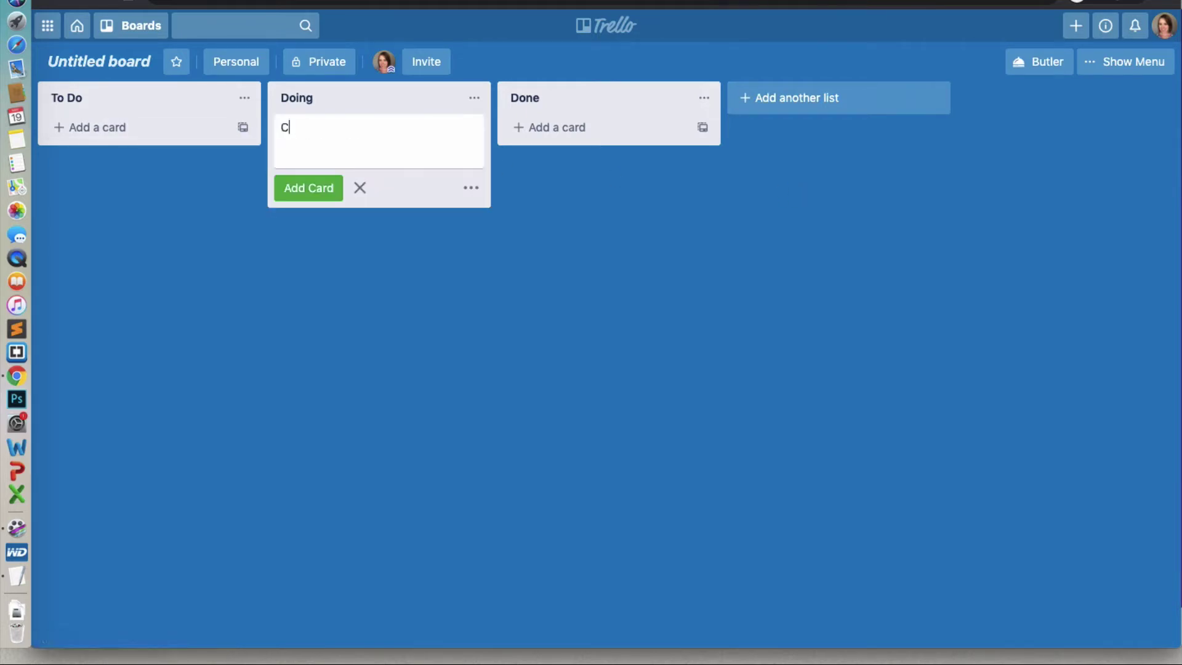
{"action": "type", "text": "reate blog post"}
{"action": "key", "text": "Return"}
{"action": "left_click", "coordinate": [392, 128]}
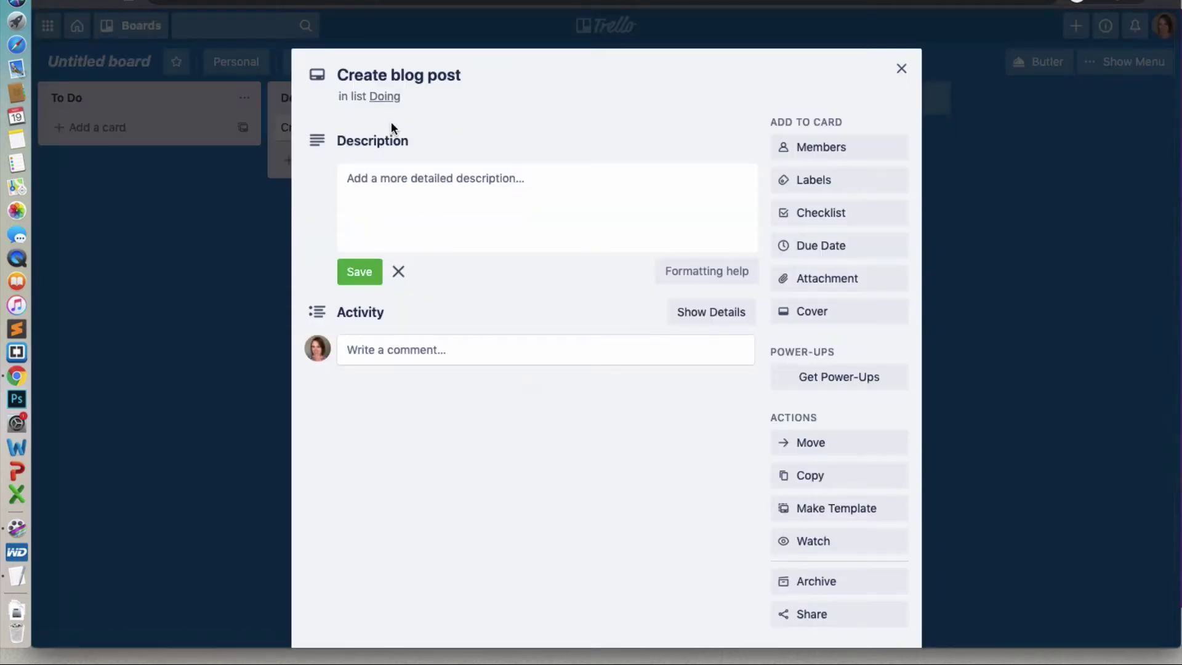
Step: Attach 'Copy of Blog Post [Template]' from Google Drive after signing in and granting Trello access
{"action": "left_click", "coordinate": [884, 283]}
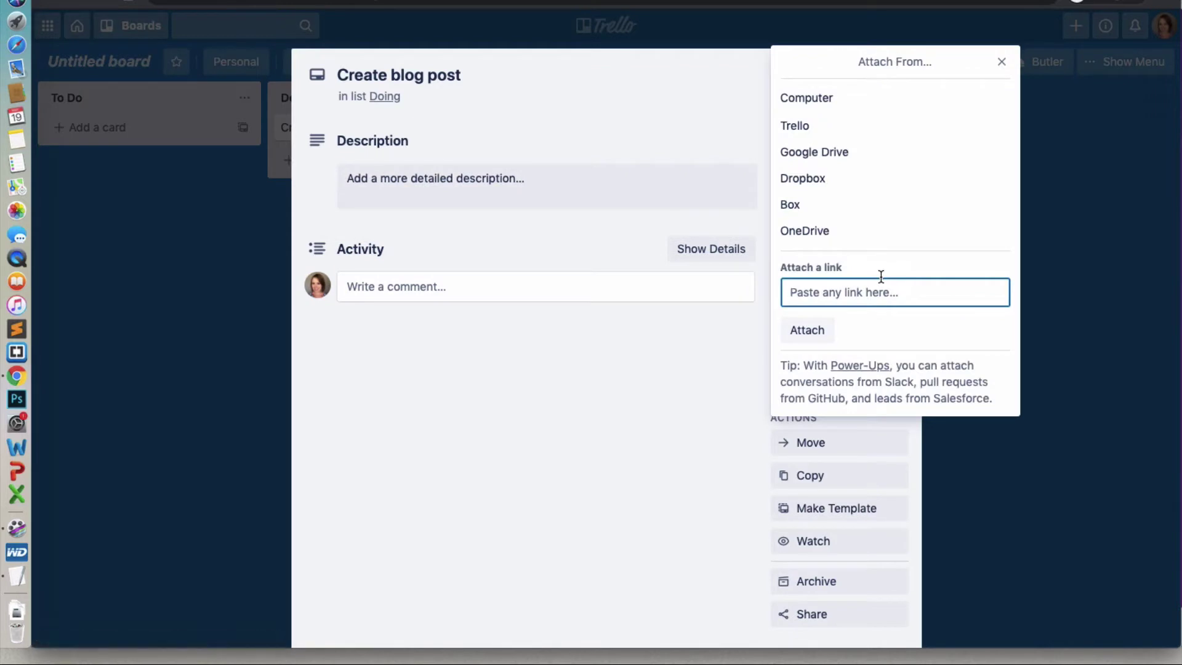
{"action": "left_click", "coordinate": [860, 152]}
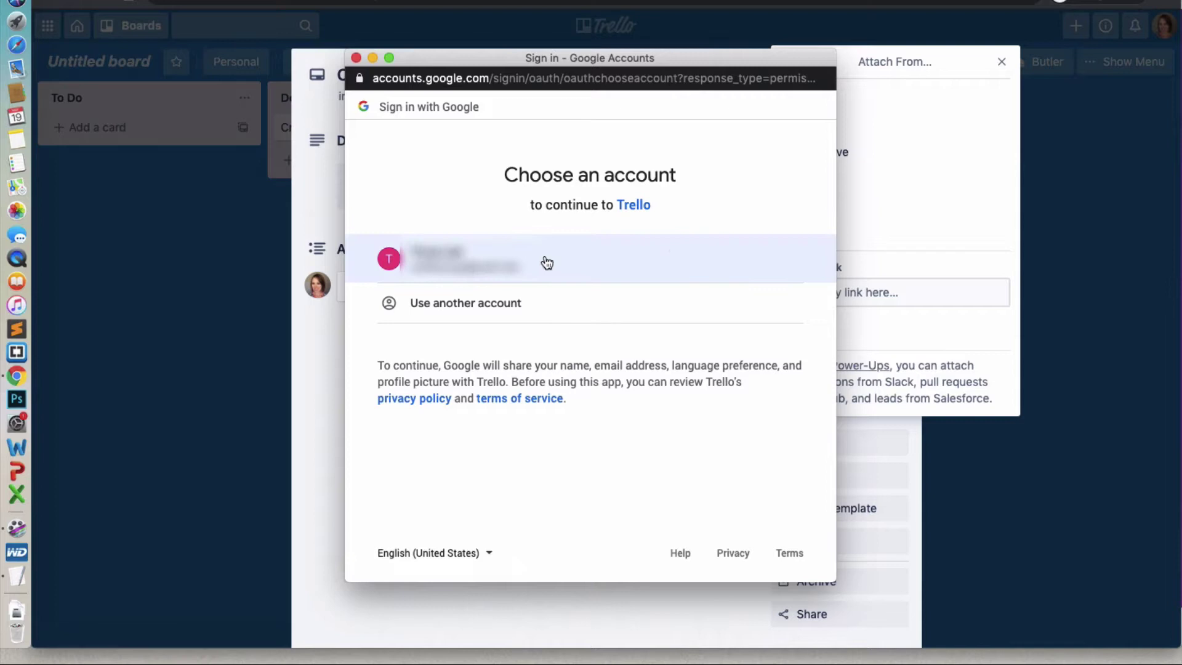
{"action": "left_click", "coordinate": [476, 262]}
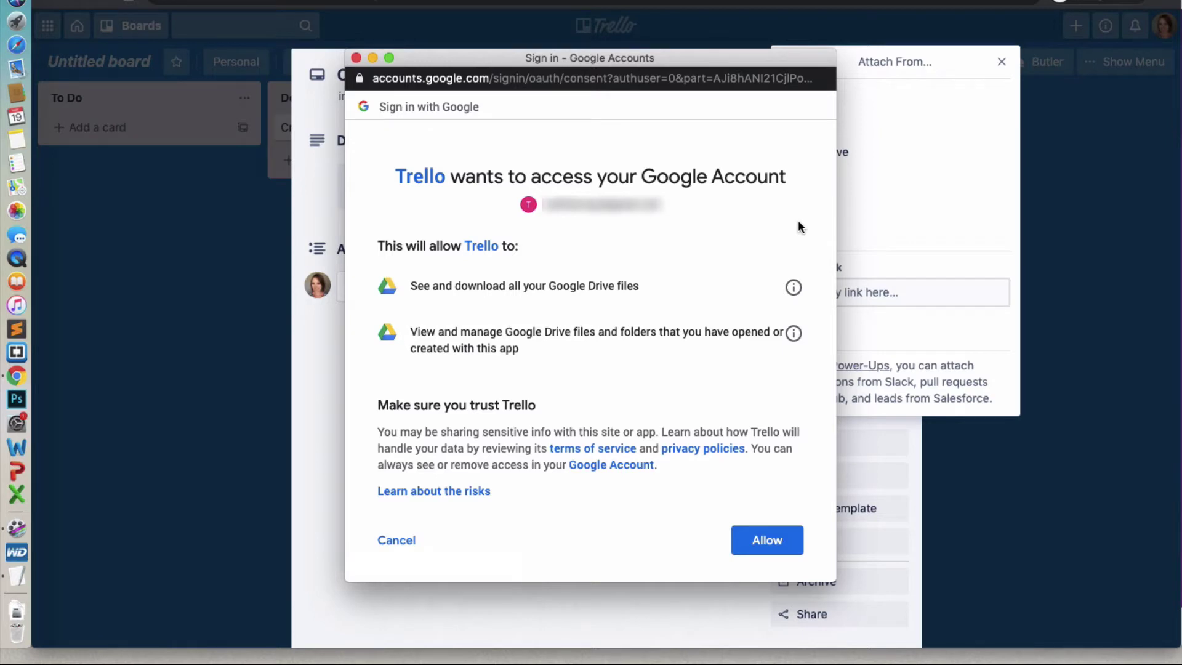
{"action": "left_click", "coordinate": [774, 535]}
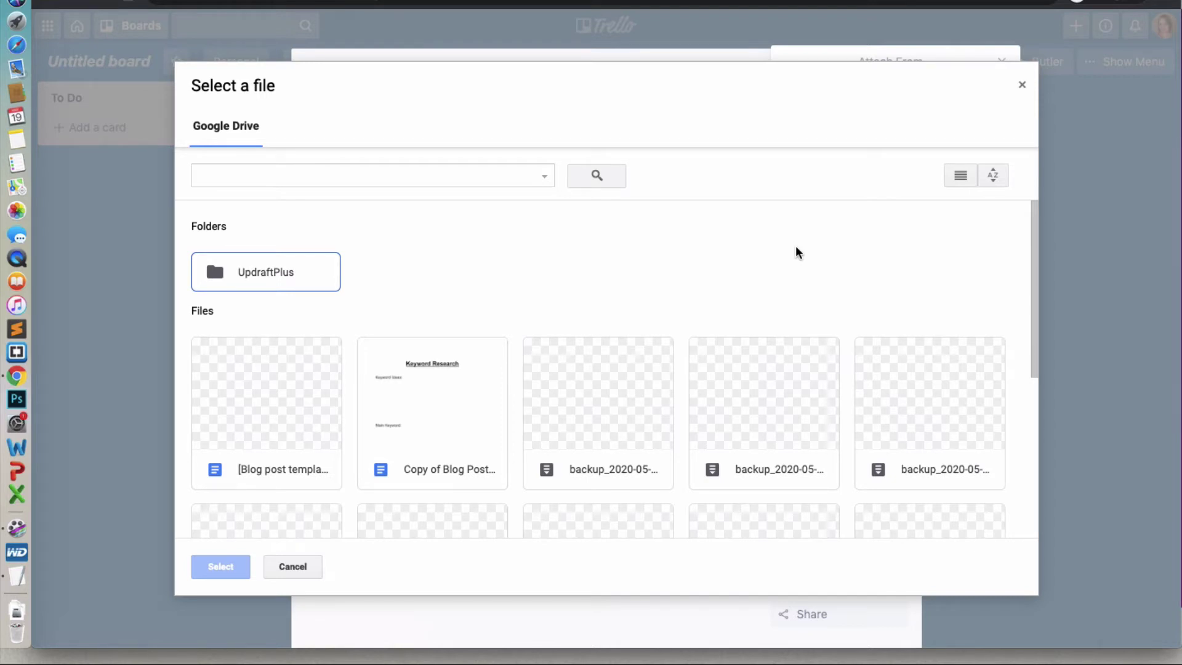
{"action": "left_click", "coordinate": [456, 398]}
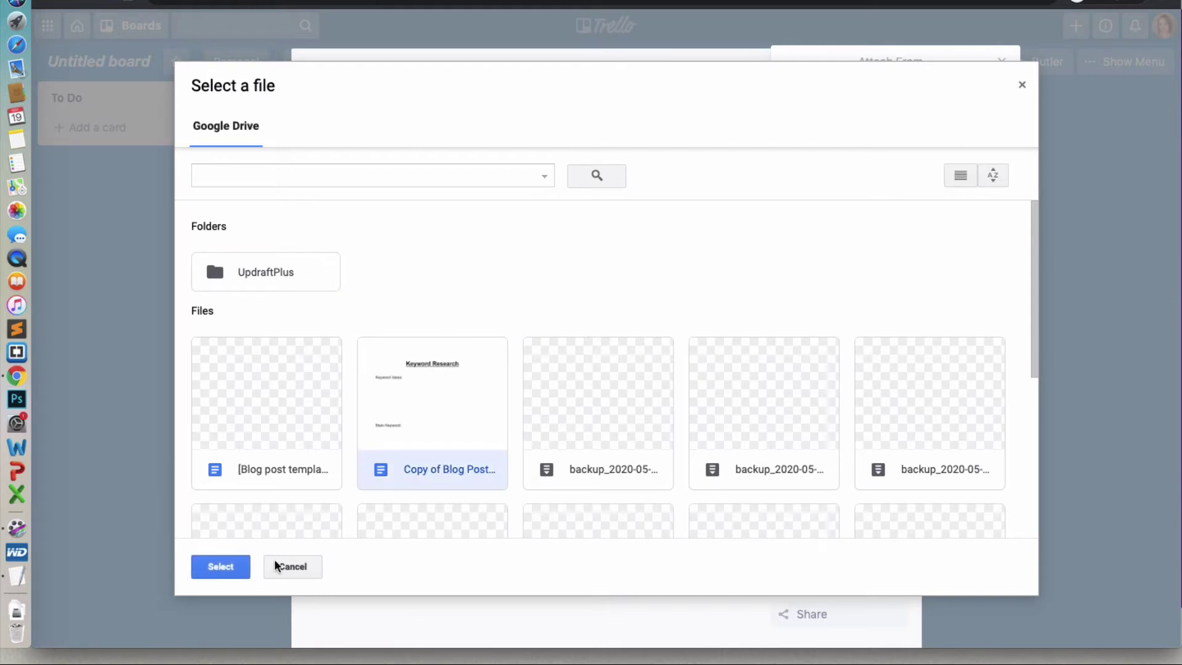
{"action": "left_click", "coordinate": [217, 568]}
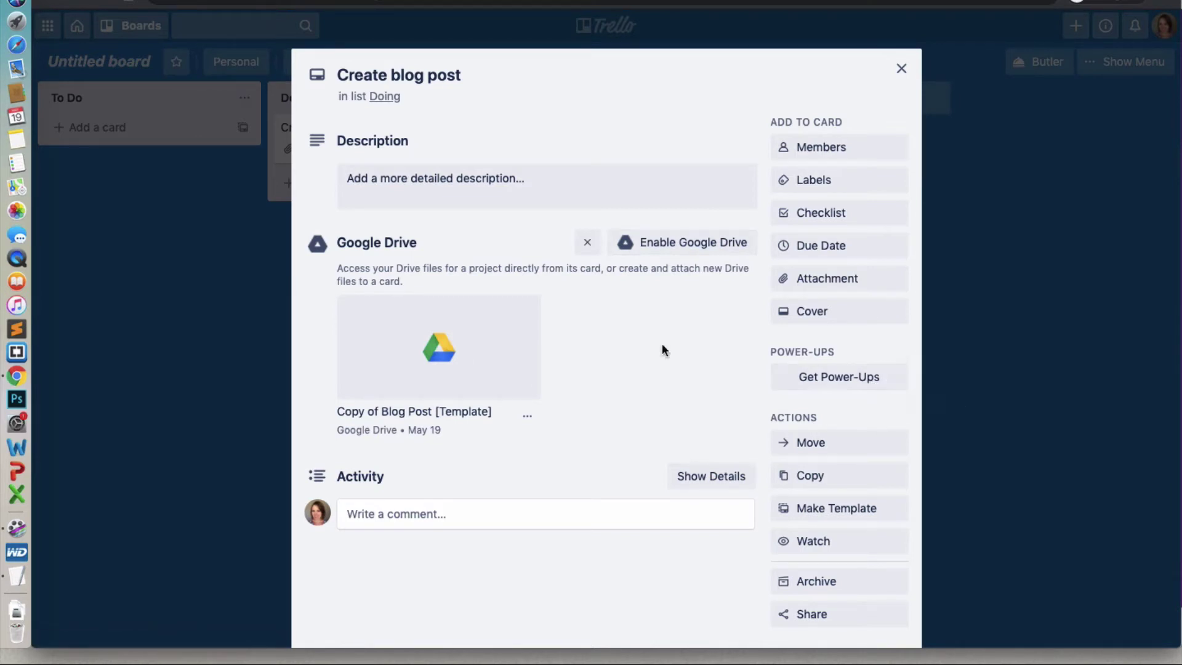
Step: Enable the Google Drive Power-Up from its details popup on the card
{"action": "left_click", "coordinate": [742, 246]}
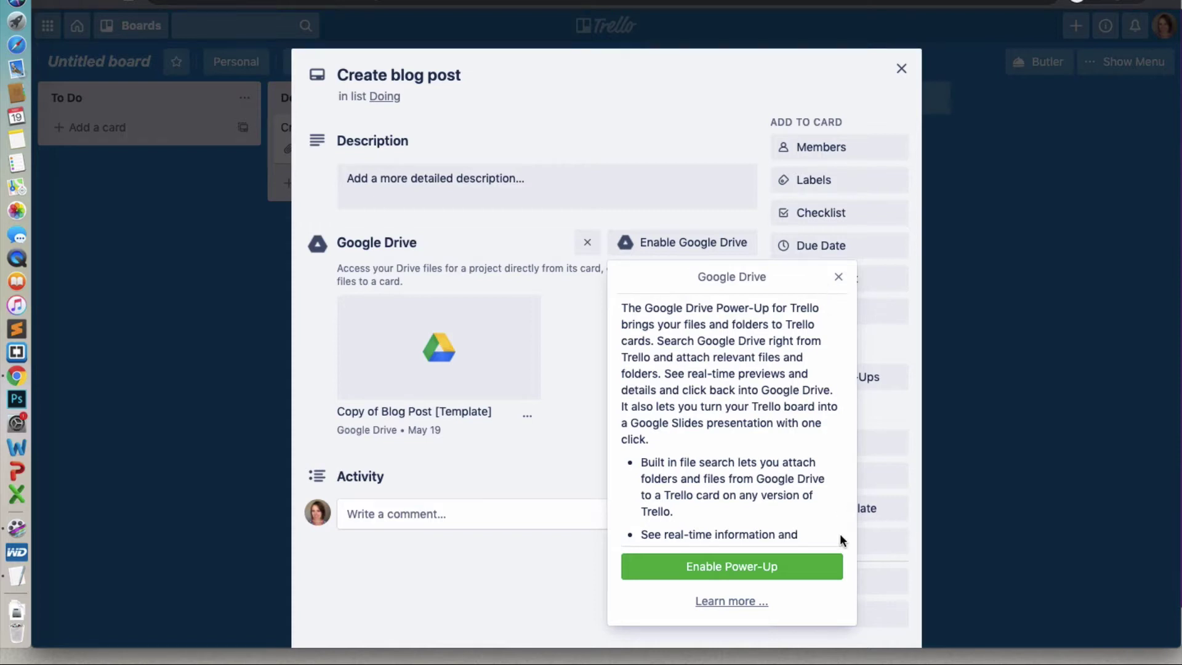
{"action": "left_click", "coordinate": [810, 568]}
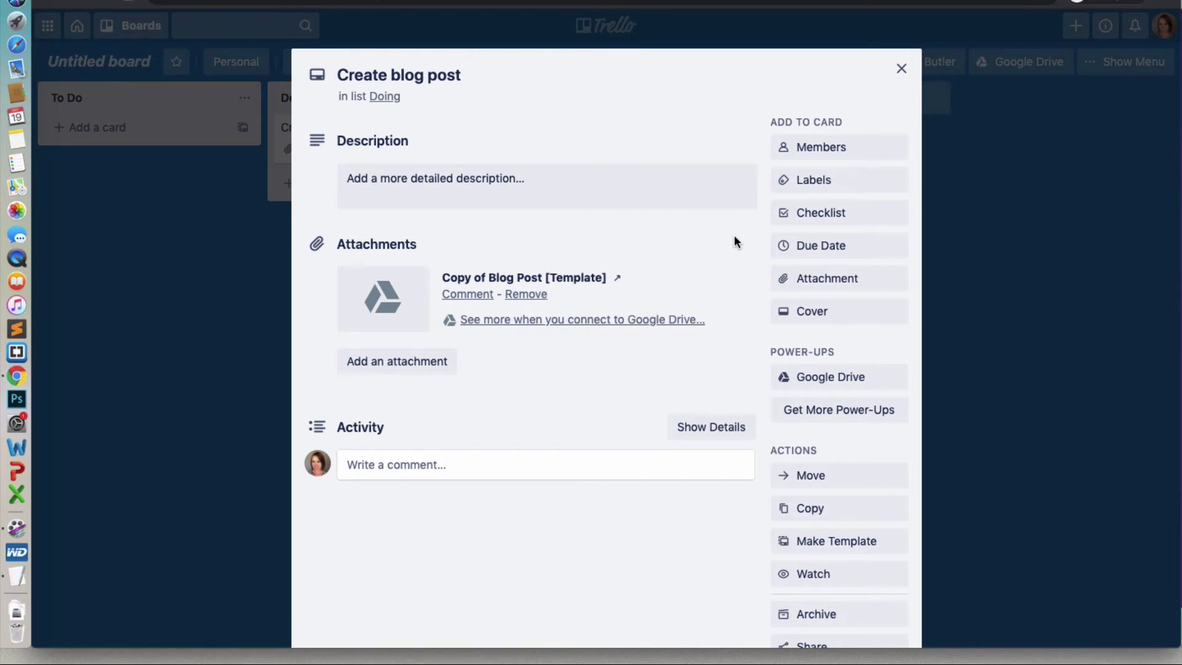
Step: Connect the Google account and allow Trello Drive and Slides access for the attachment preview
{"action": "left_click", "coordinate": [597, 325]}
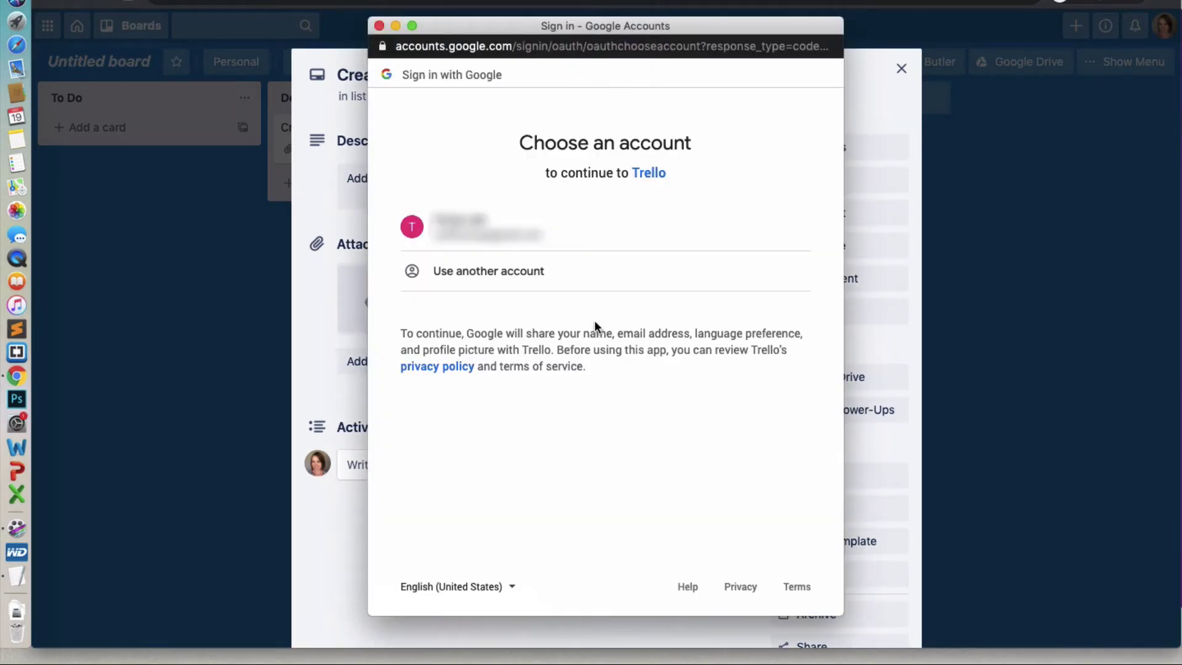
{"action": "left_click", "coordinate": [605, 229]}
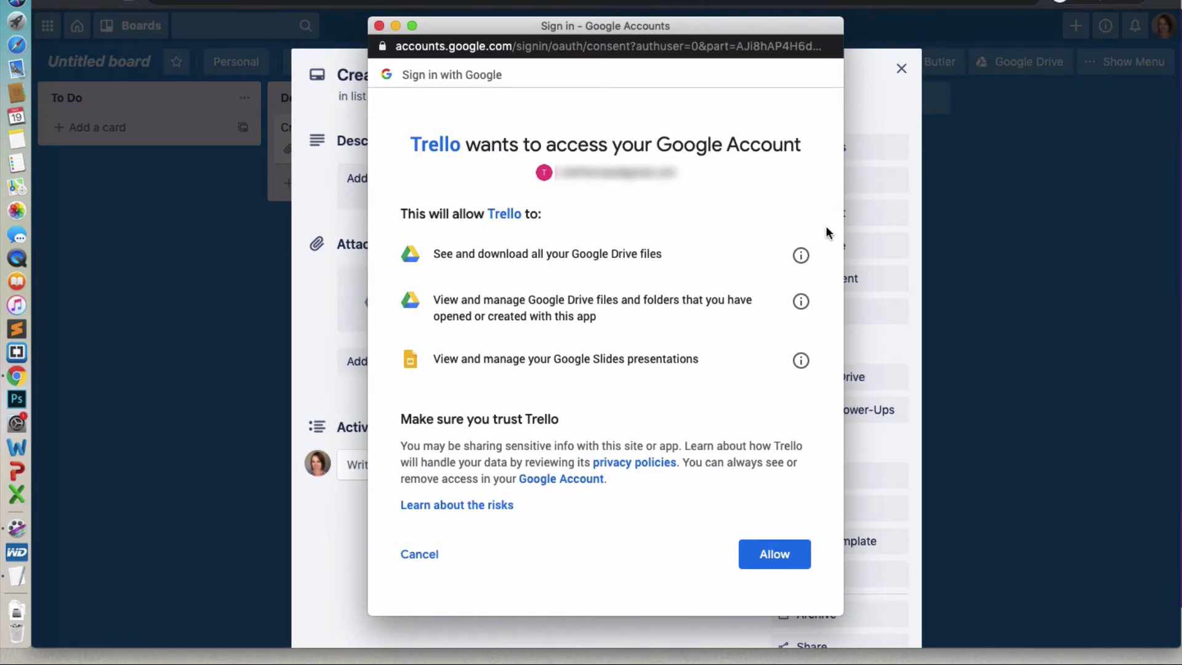
{"action": "left_click", "coordinate": [781, 552]}
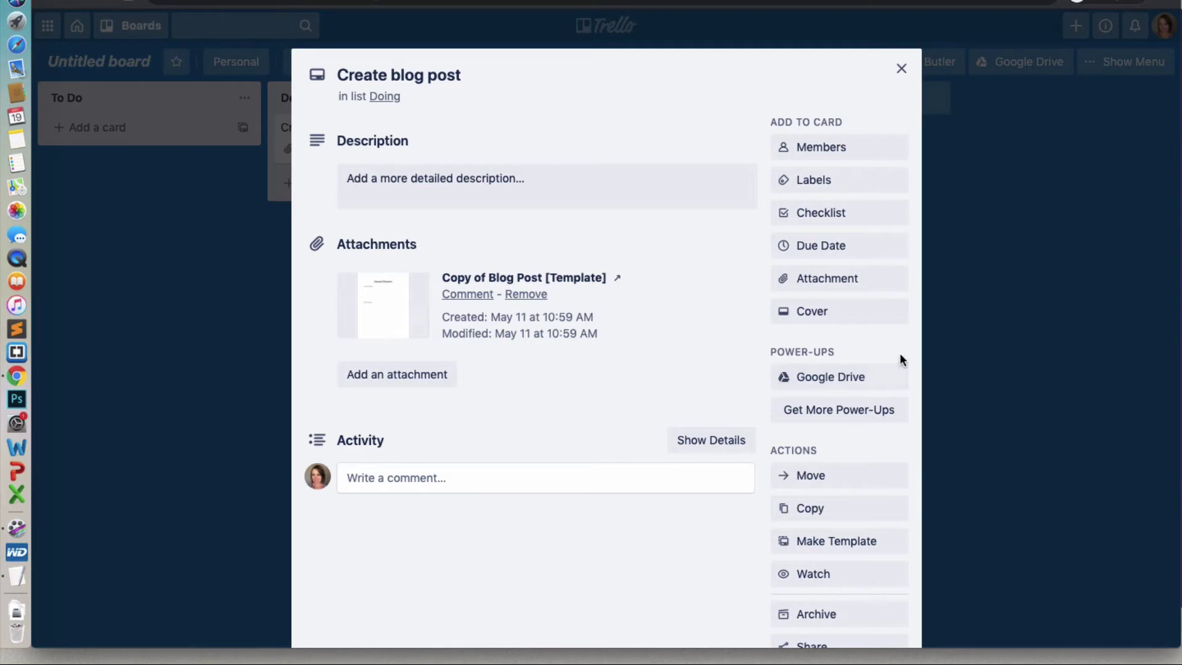
Step: Create a Google Drive folder through the Power-Up, attach it to the card, and open it in Drive
{"action": "left_click", "coordinate": [873, 384]}
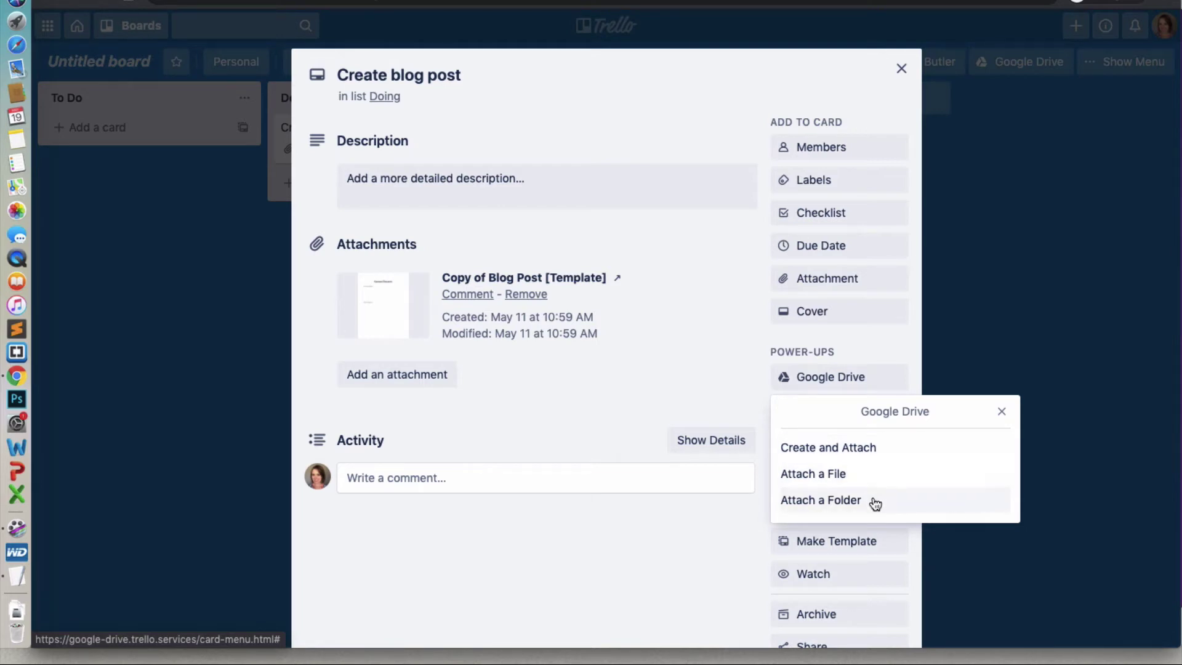
{"action": "left_click", "coordinate": [884, 451]}
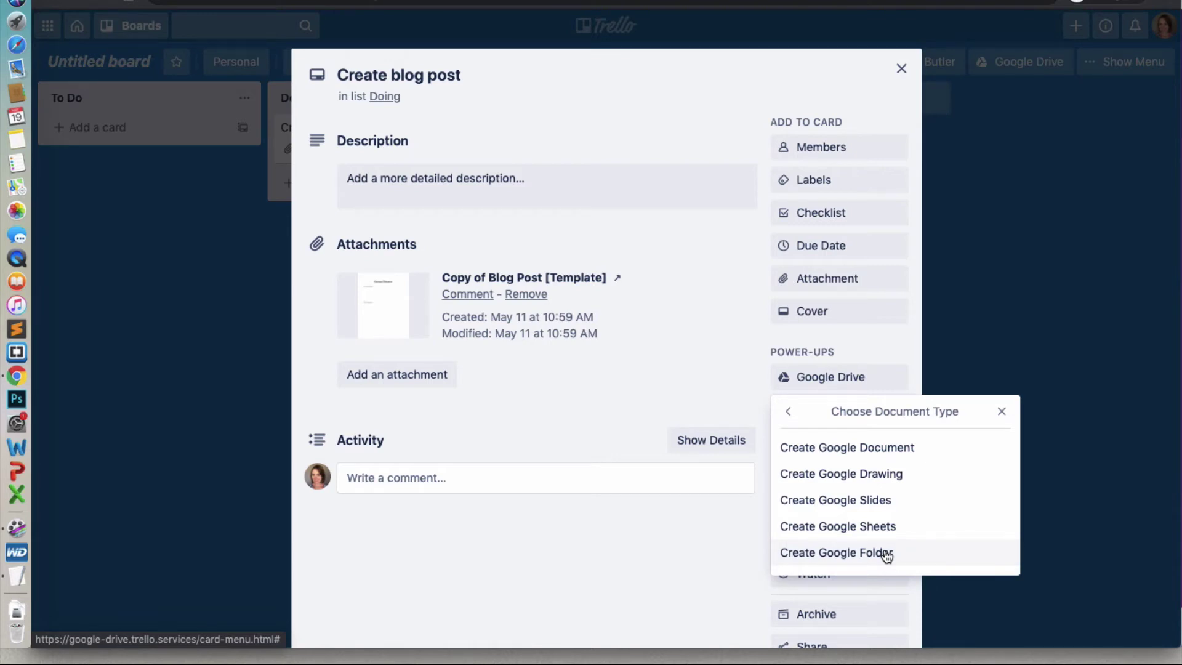
{"action": "left_click", "coordinate": [887, 554]}
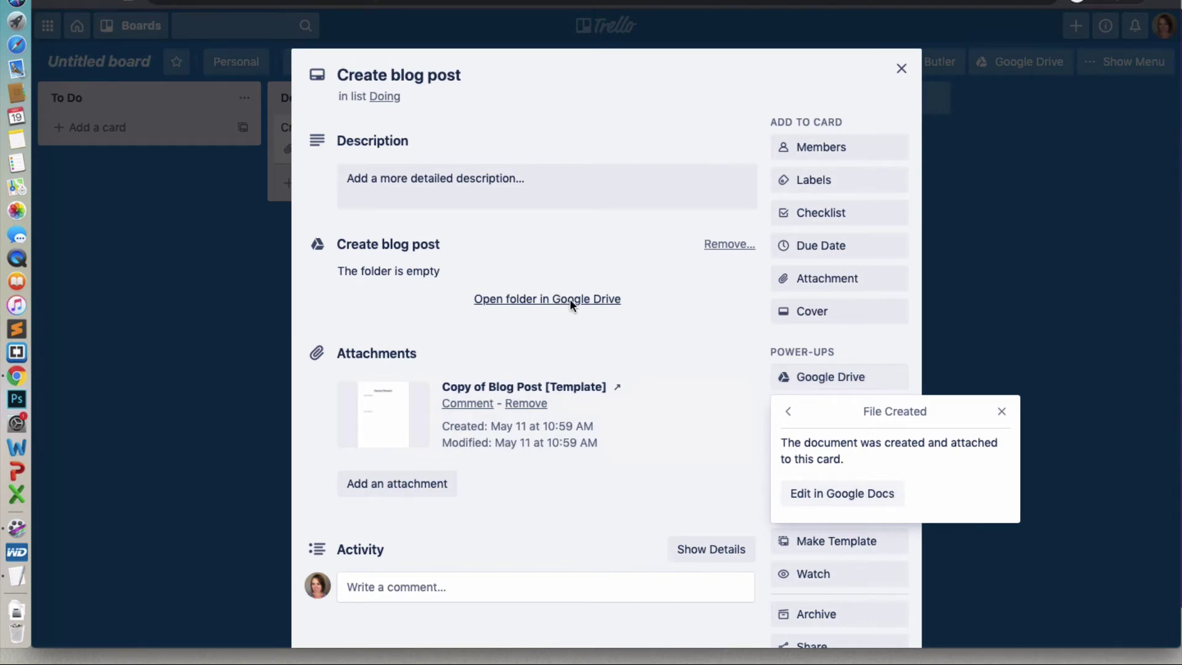
{"action": "left_click", "coordinate": [1000, 411]}
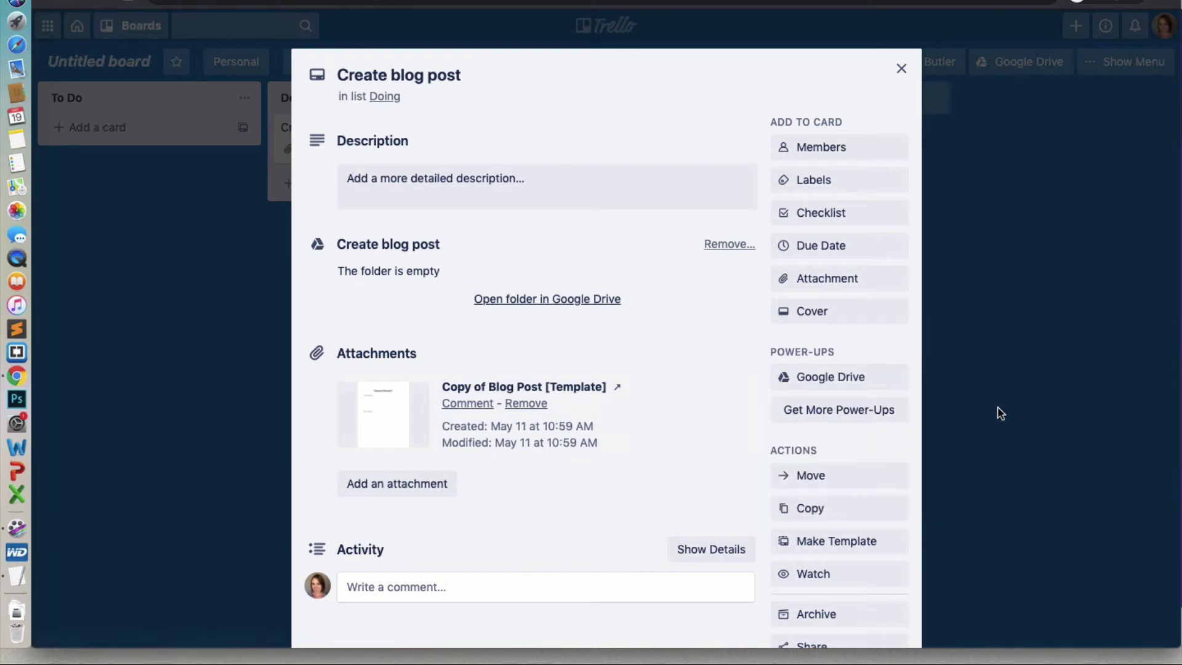
{"action": "left_click", "coordinate": [606, 301]}
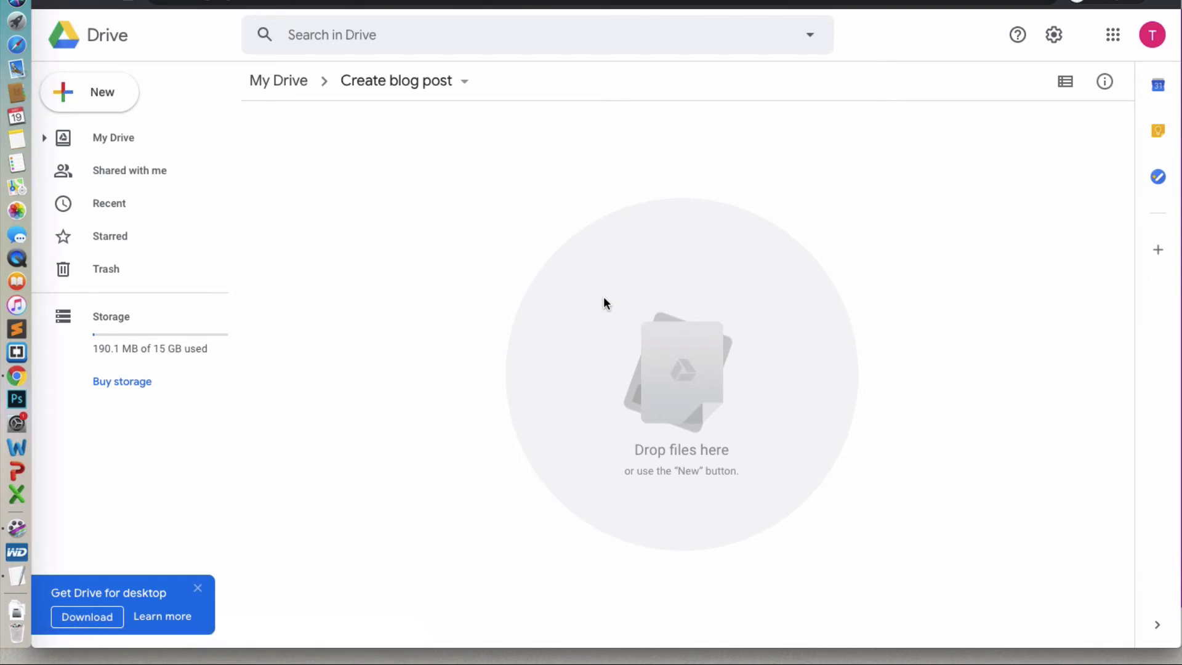
Step: Show and then dismiss the Create blog post folder's breadcrumb actions in Drive
{"action": "left_click", "coordinate": [464, 81]}
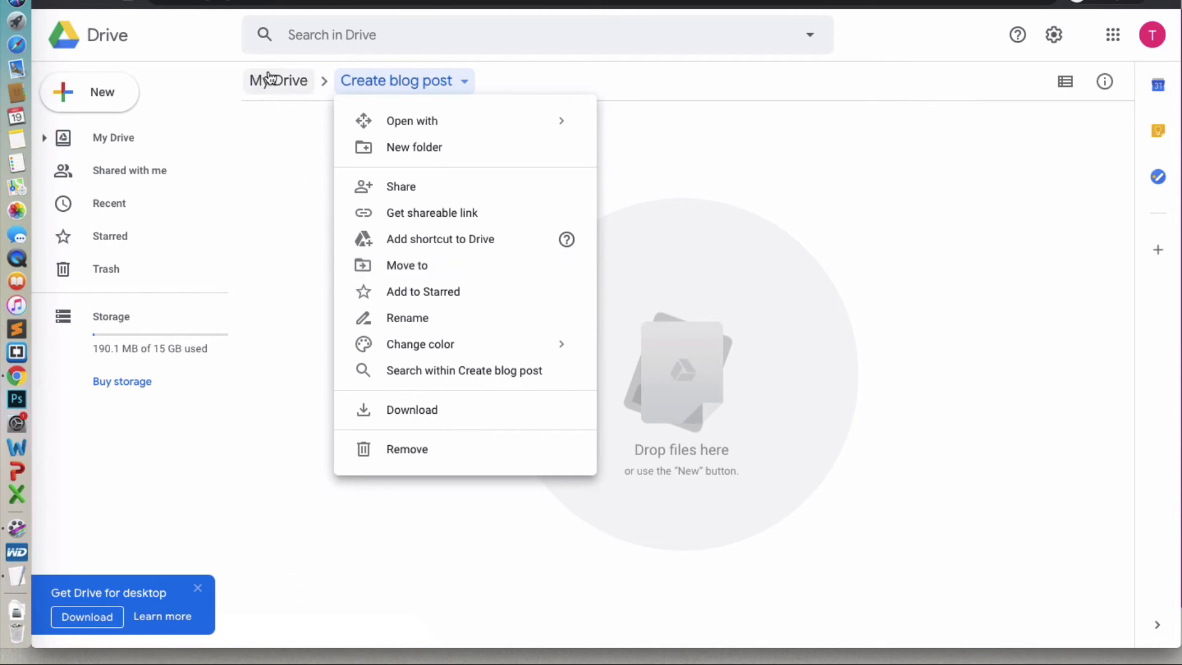
{"action": "left_click", "coordinate": [308, 197]}
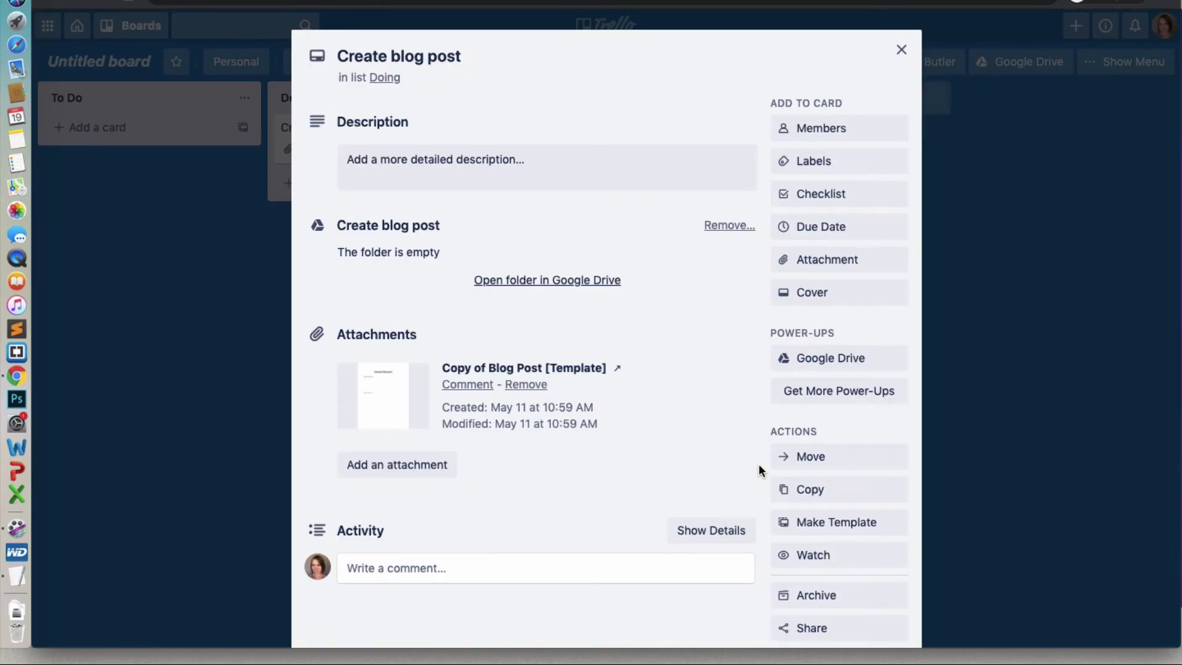
Step: Move the Copy of Blog Post [Template] doc into the Create blog post Drive folder
{"action": "left_click", "coordinate": [383, 396]}
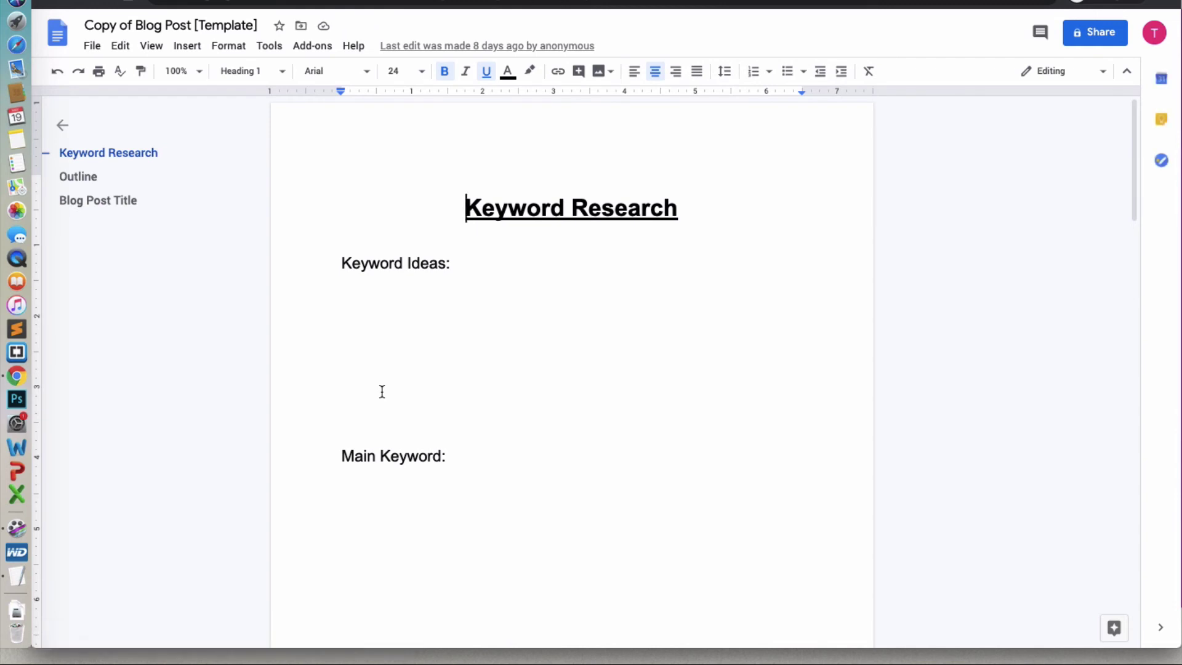
{"action": "left_click", "coordinate": [92, 46]}
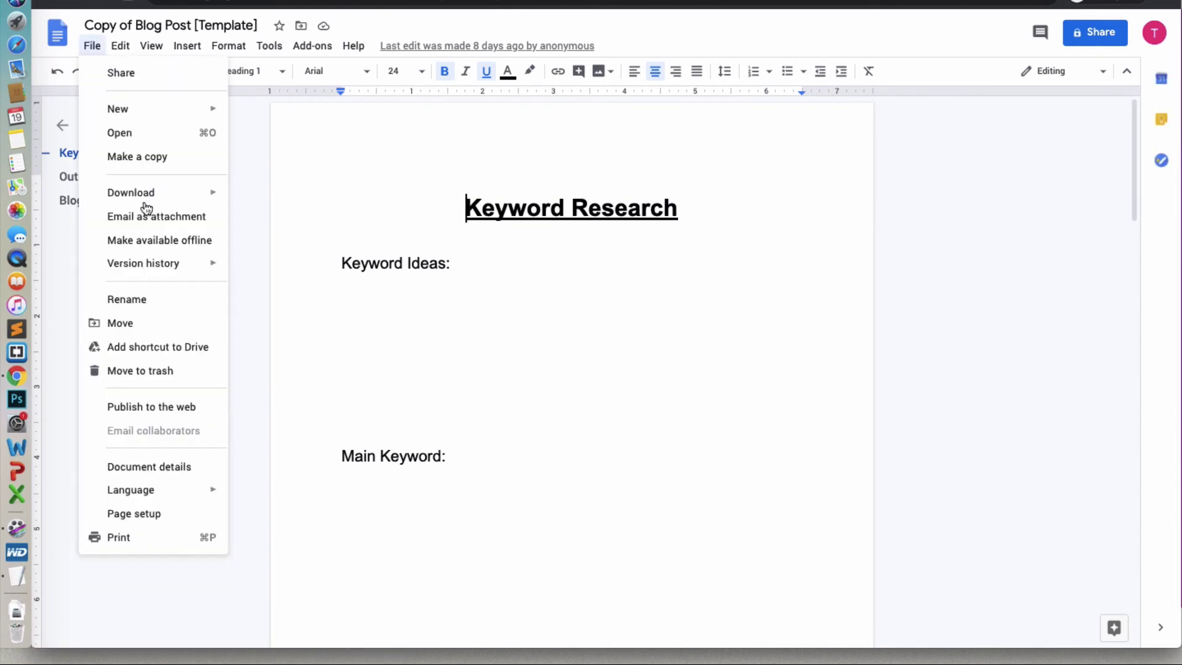
{"action": "left_click", "coordinate": [134, 324]}
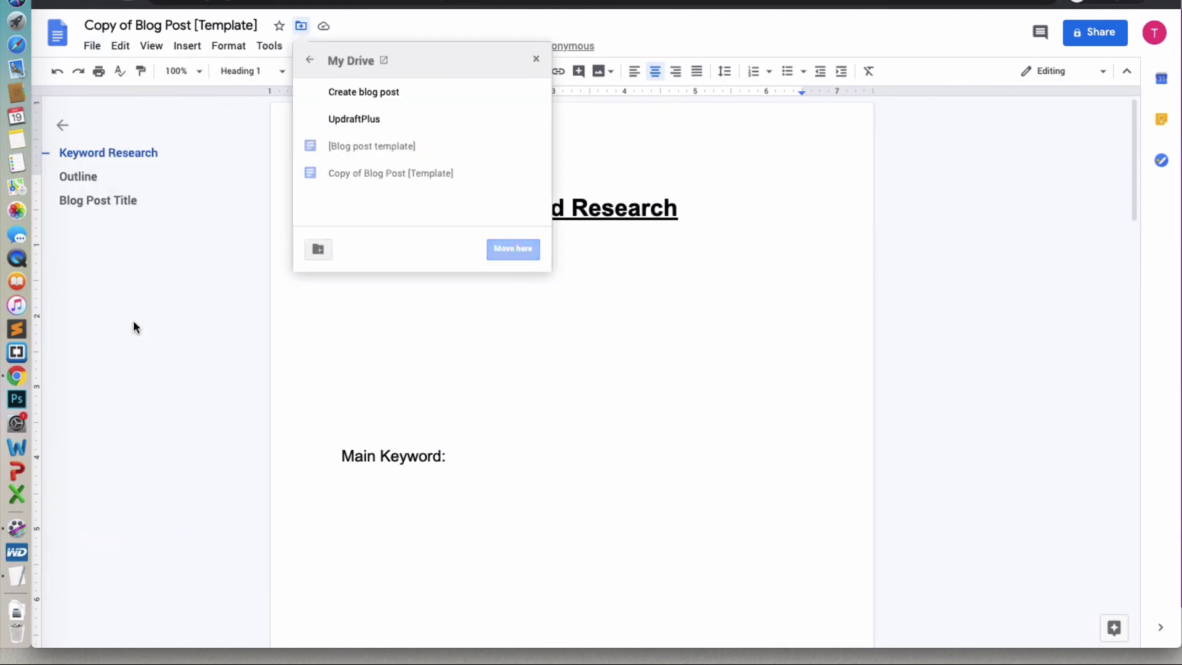
{"action": "left_click", "coordinate": [375, 91]}
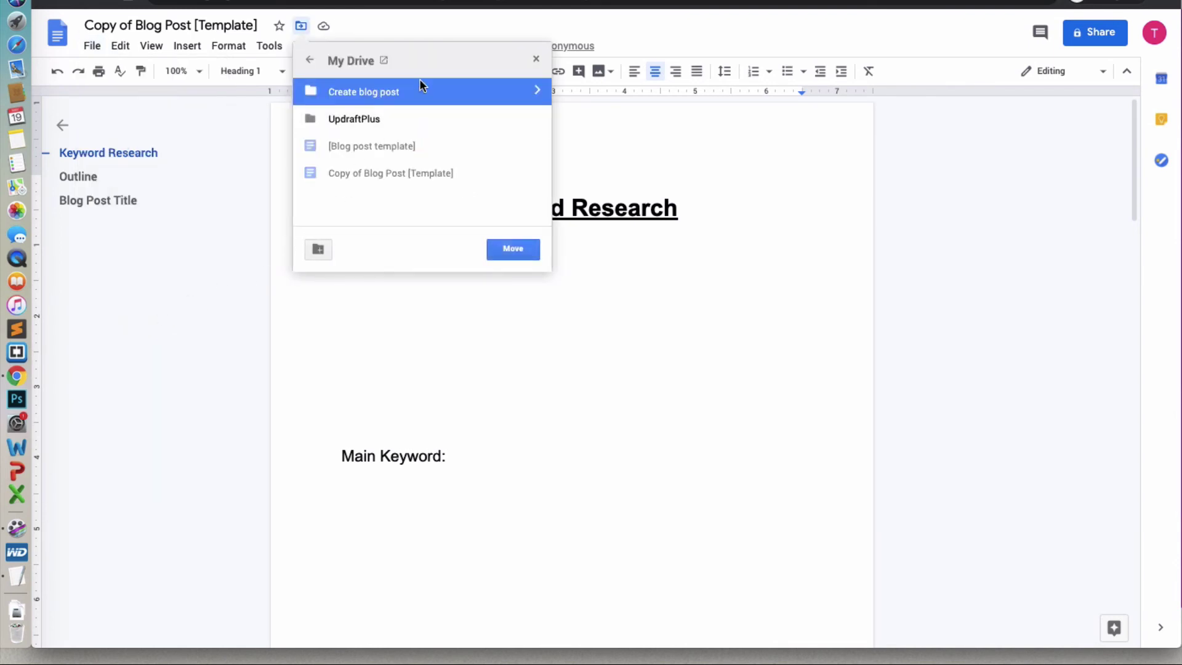
{"action": "left_click", "coordinate": [516, 249]}
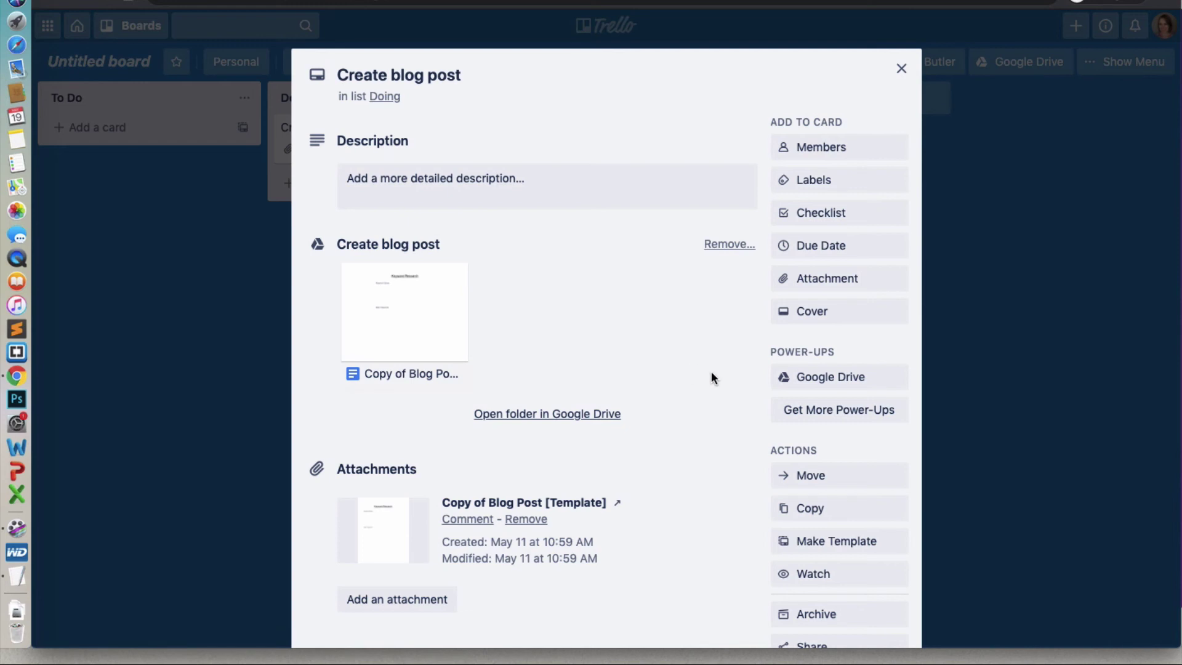
Step: Delete the separate template attachment from the card and close the card
{"action": "scroll", "coordinate": [675, 478], "scroll_direction": "down", "scroll_amount": 1}
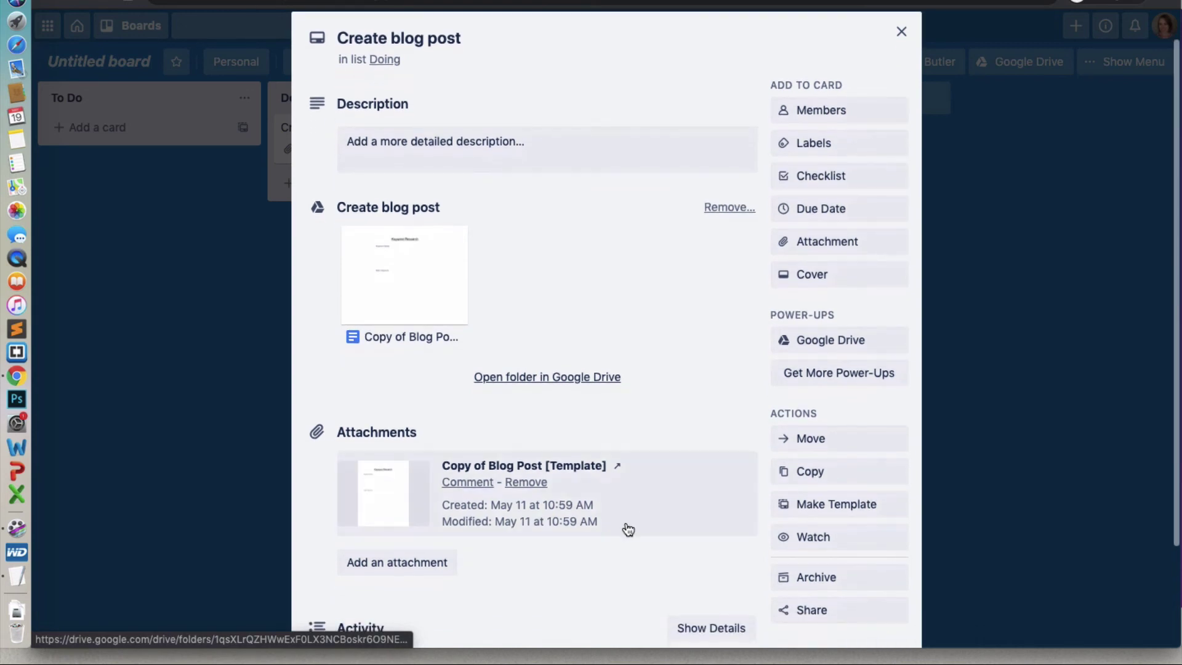
{"action": "left_click", "coordinate": [527, 484]}
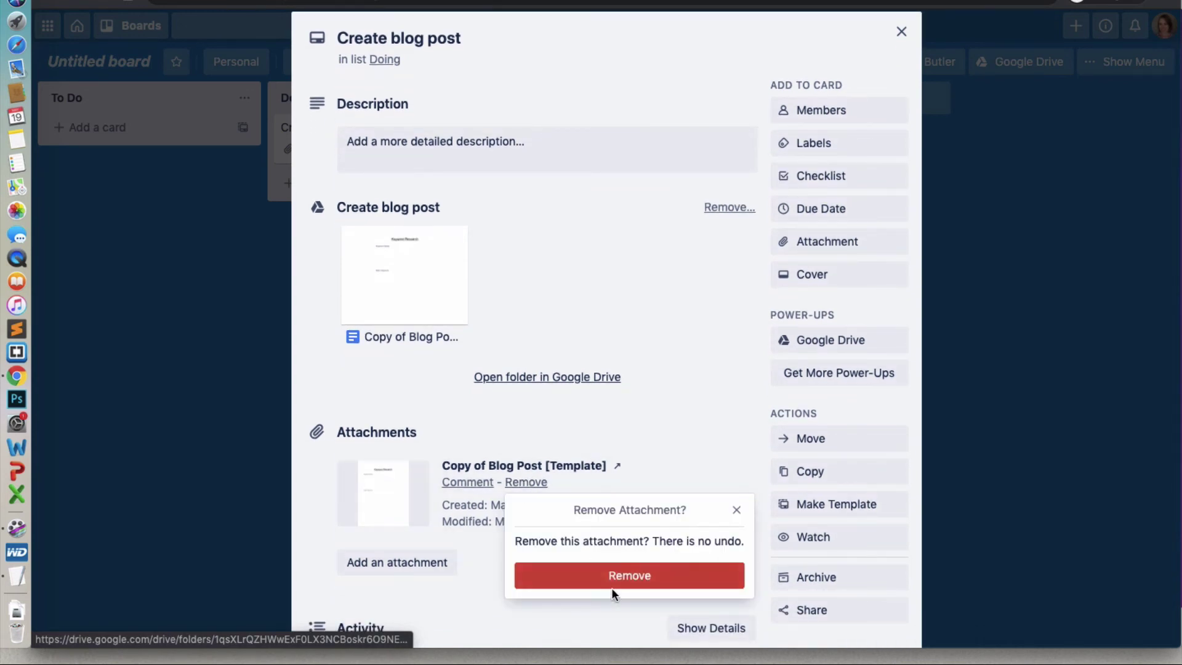
{"action": "left_click", "coordinate": [677, 584]}
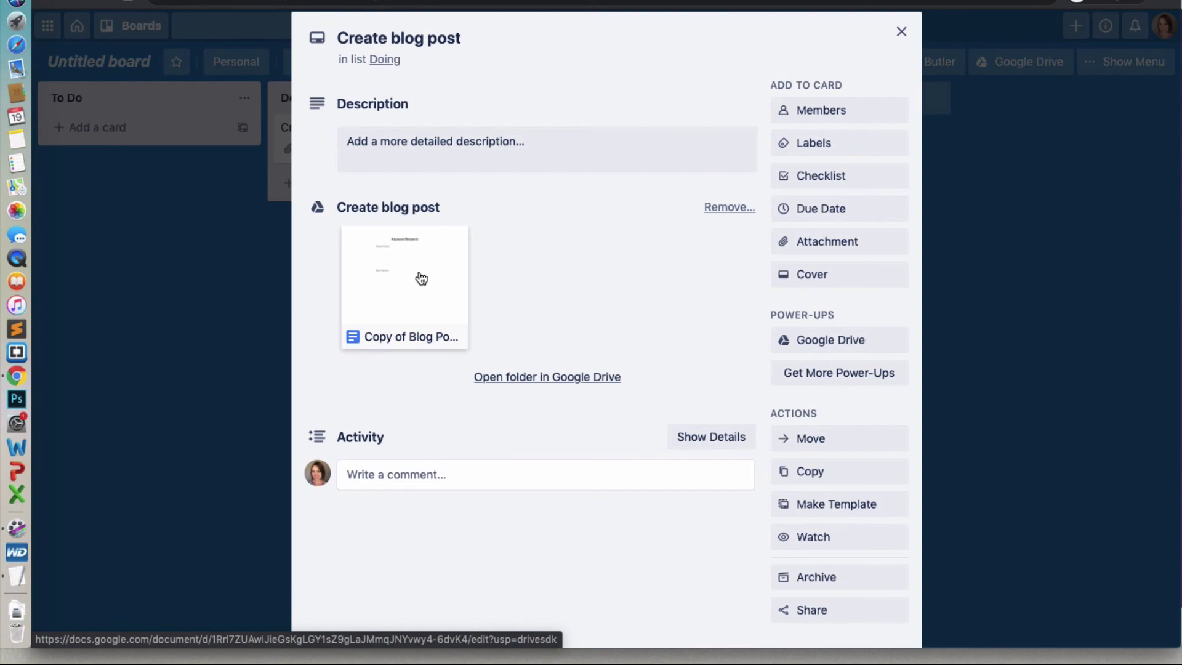
{"action": "key", "text": "Escape"}
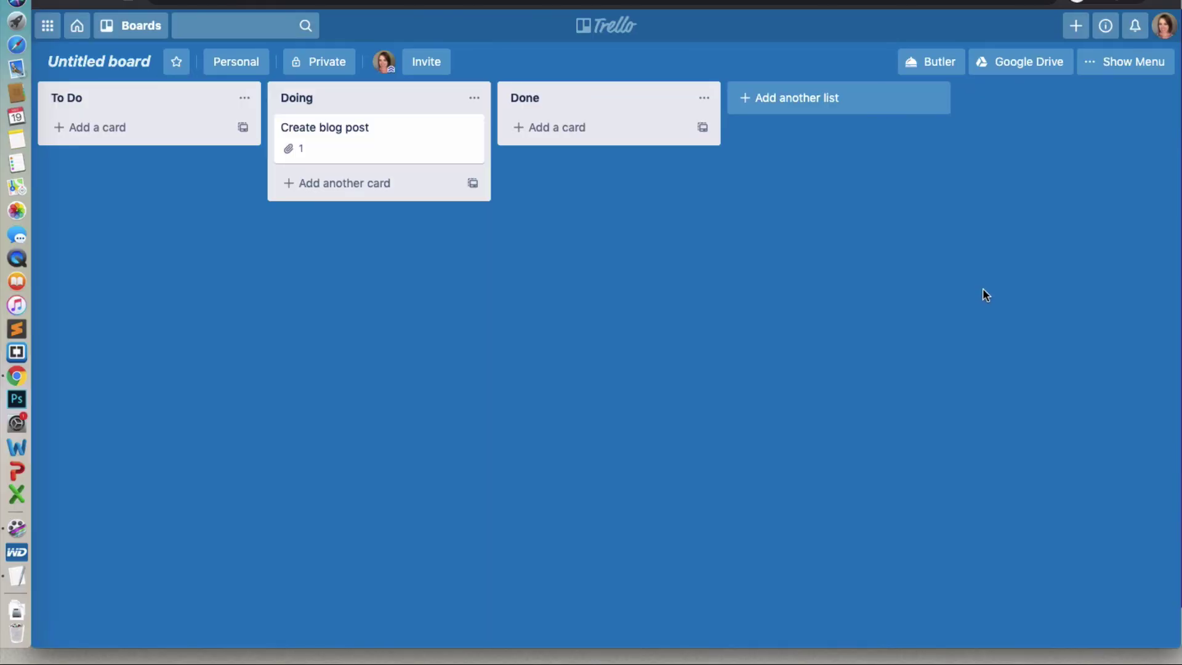
Step: Search the board's Power-Ups directory for 'google drive' via the side menu
{"action": "left_click", "coordinate": [1144, 58]}
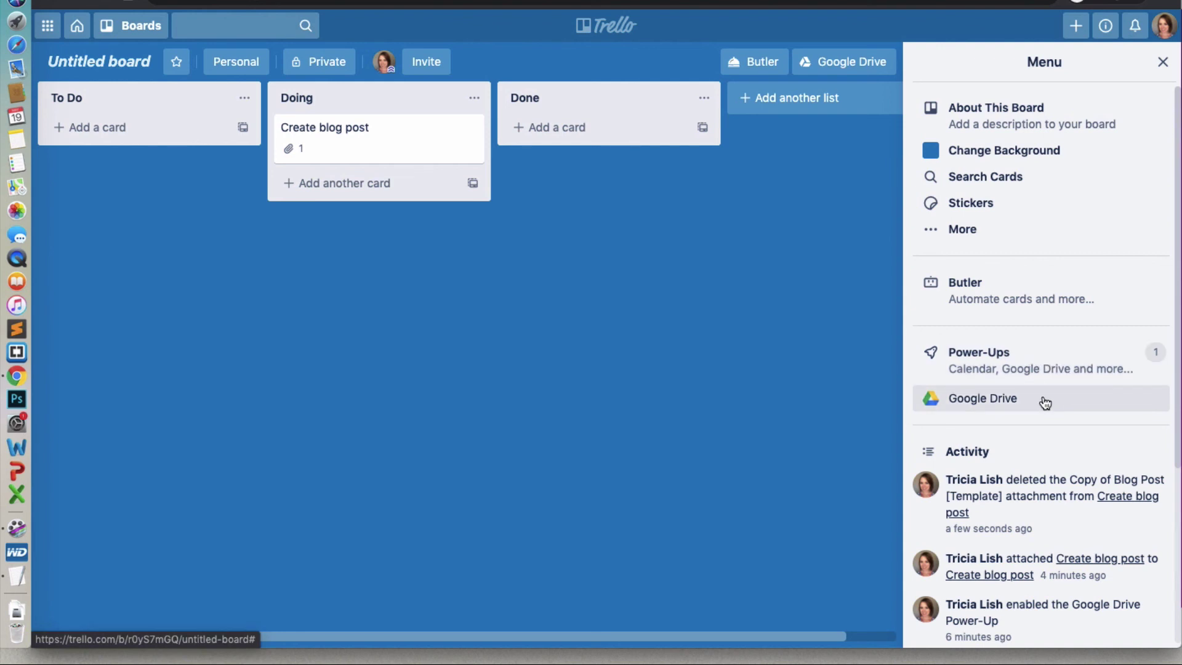
{"action": "left_click", "coordinate": [1049, 363]}
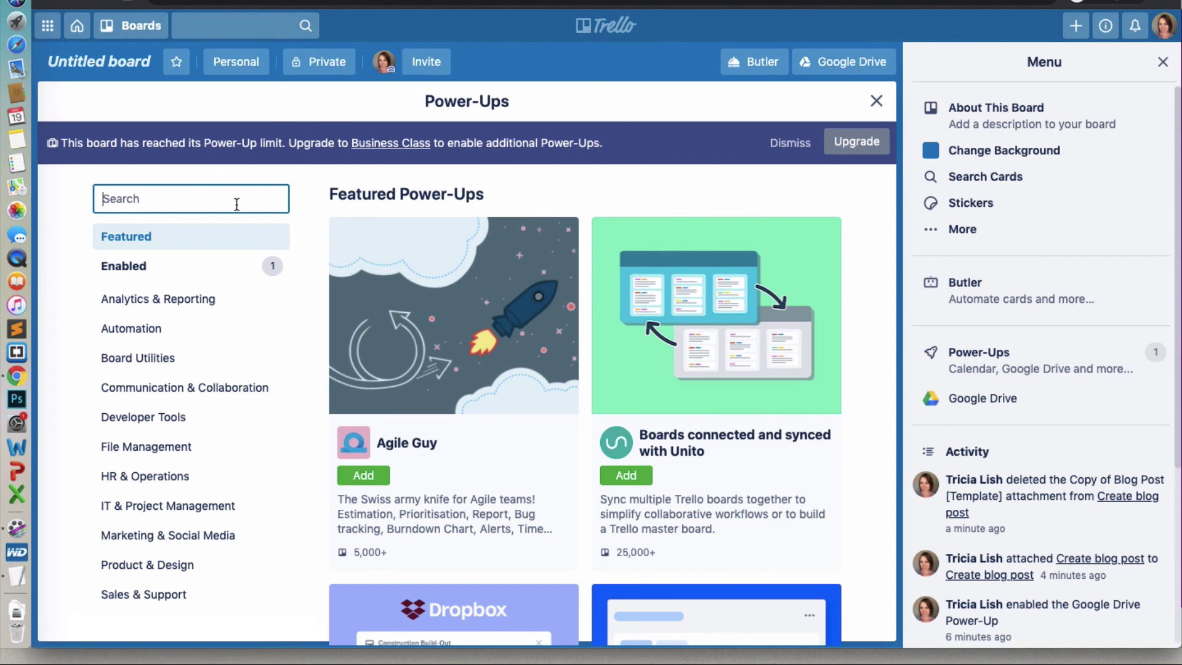
{"action": "type", "text": "google drive"}
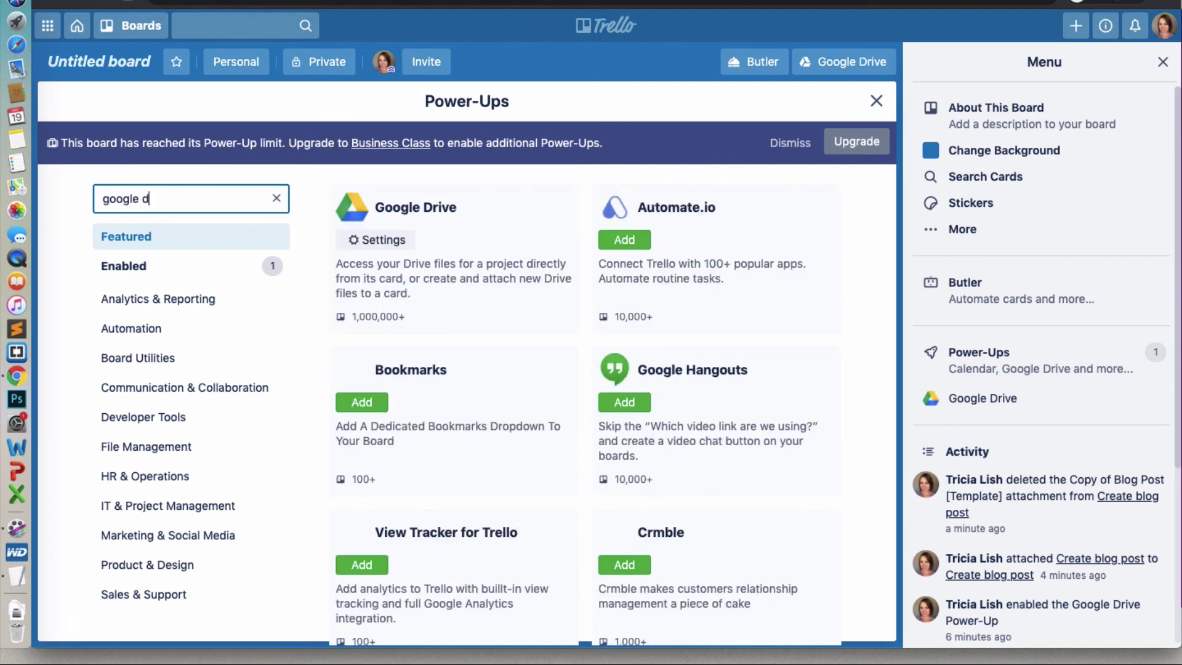